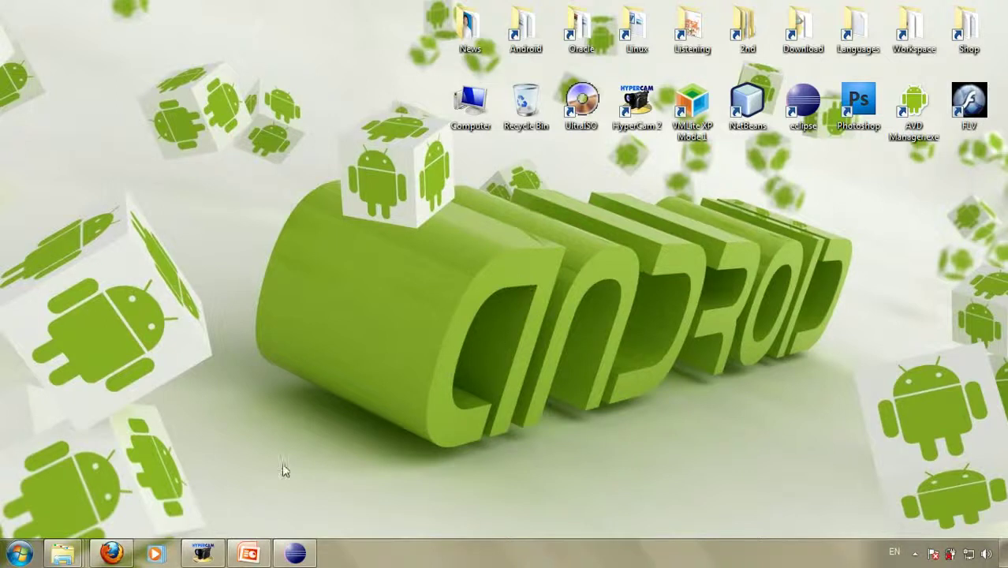
- Switch to Firefox and bring up the Android SDK download page
click(111, 552)
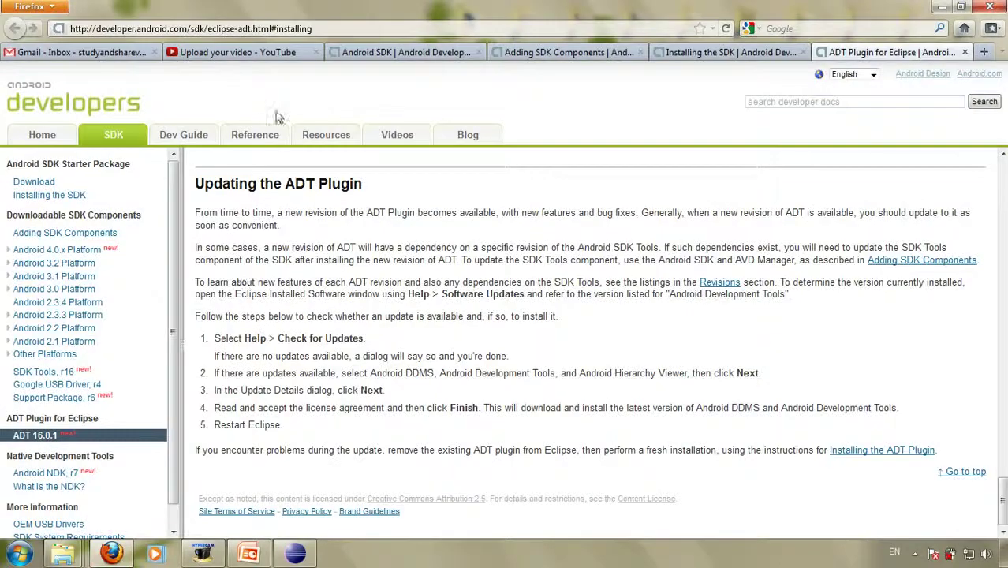
click(379, 51)
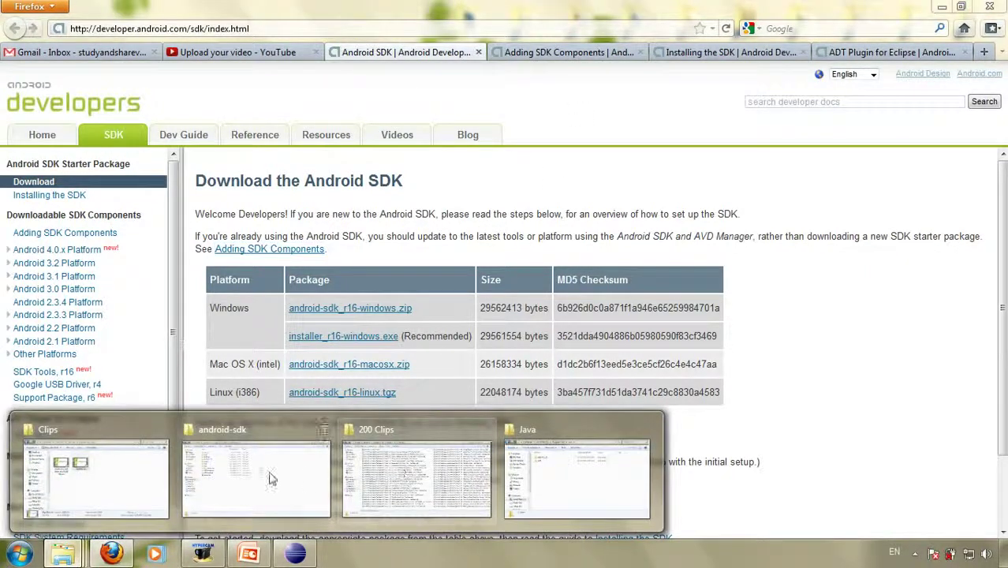
- Go to the android-sdk folder under Program Files\Android and launch SDK Manager.exe
click(384, 315)
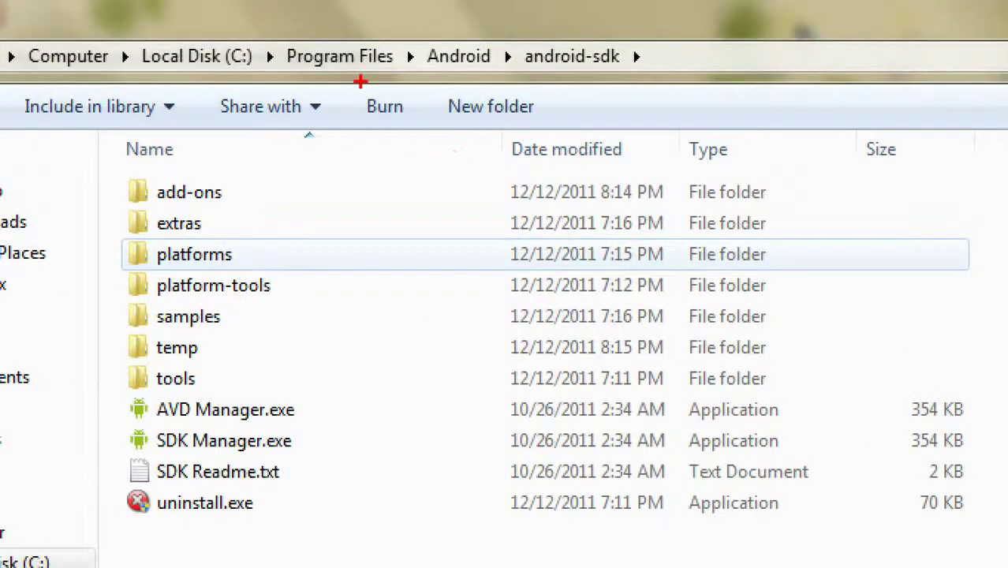
mouse_move(292, 66)
mouse_down()
mouse_move(394, 82)
mouse_move(609, 62)
mouse_move(635, 69)
mouse_up()
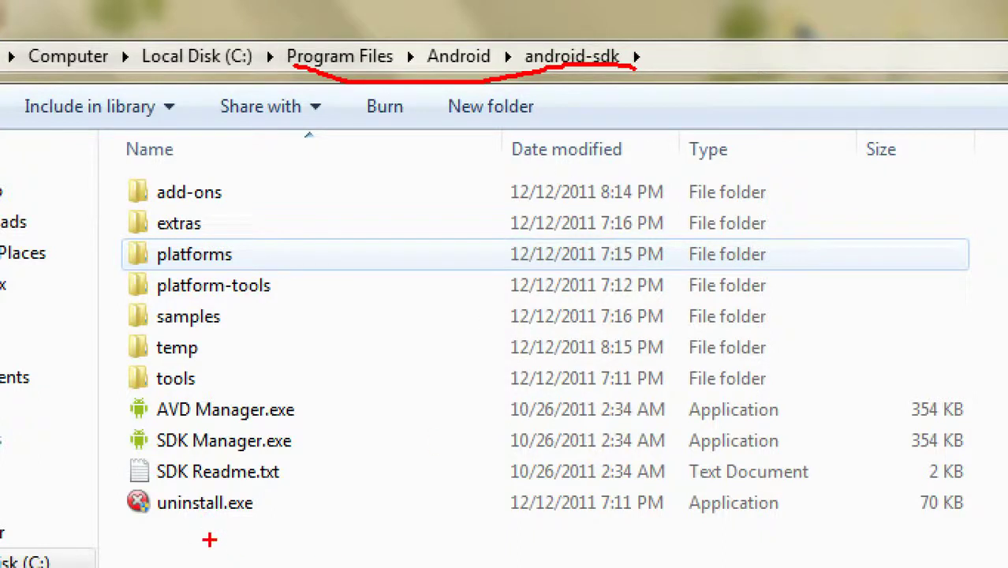
drag(118, 420, 337, 420)
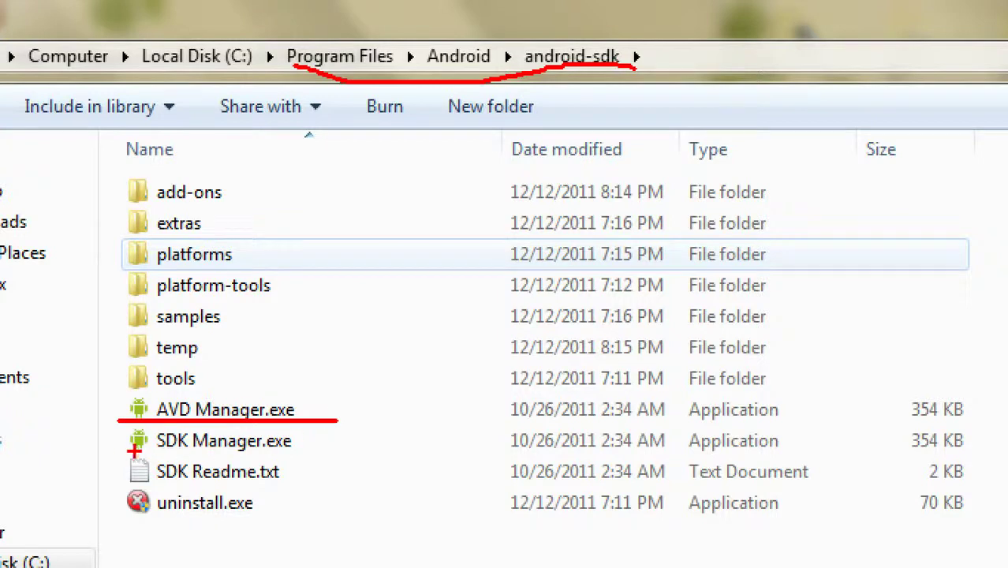
drag(114, 450, 305, 456)
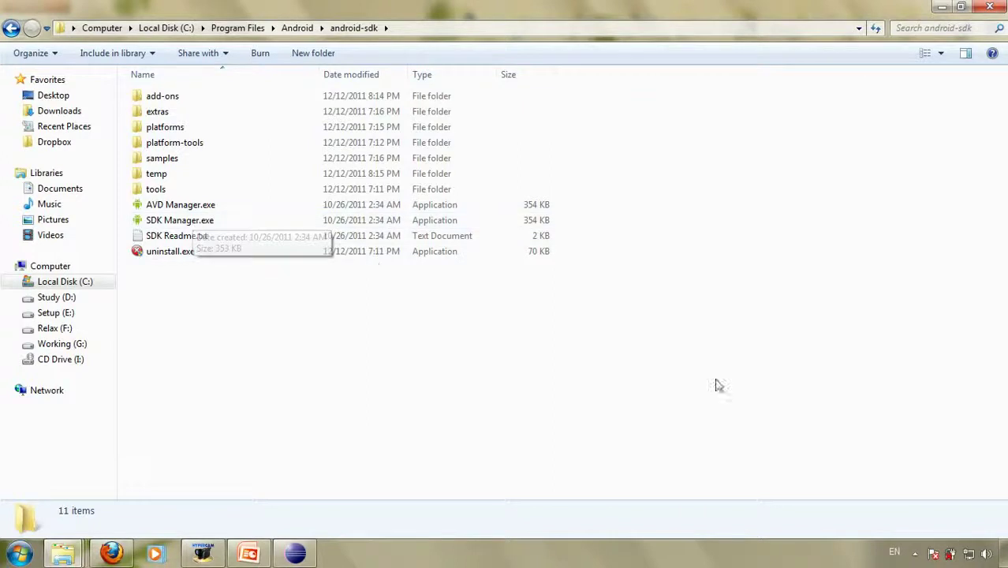
double_click(195, 223)
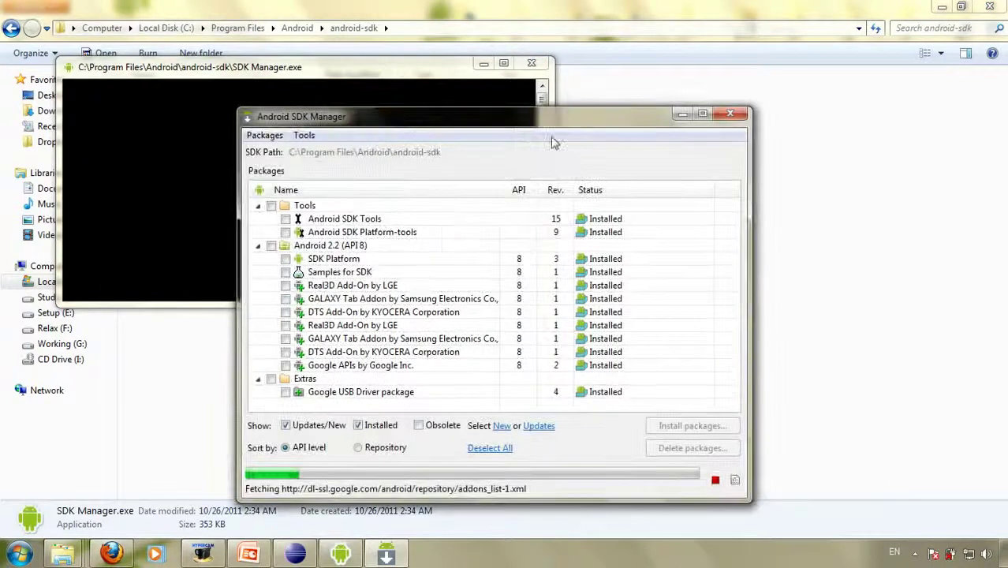
drag(582, 120, 583, 106)
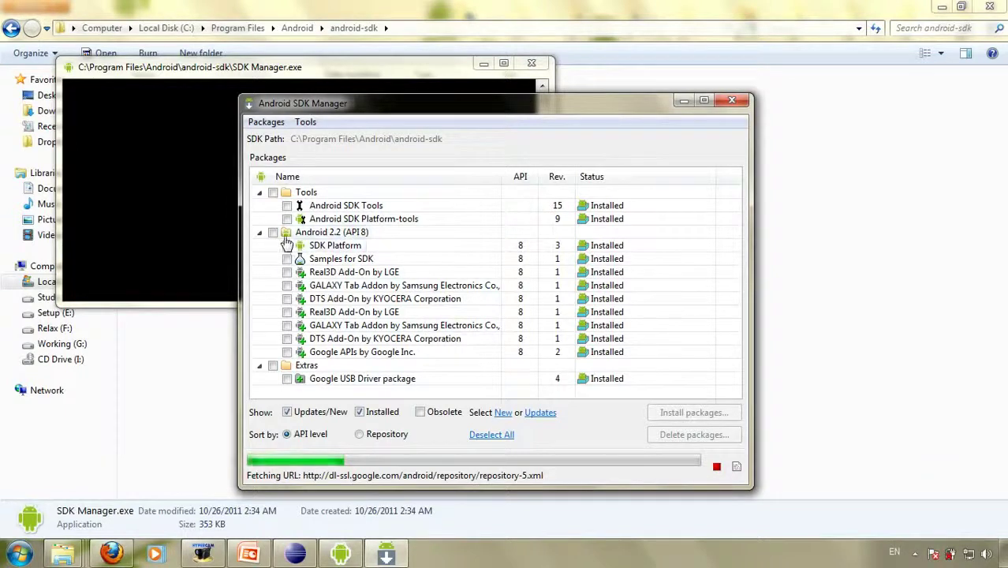
click(1004, 554)
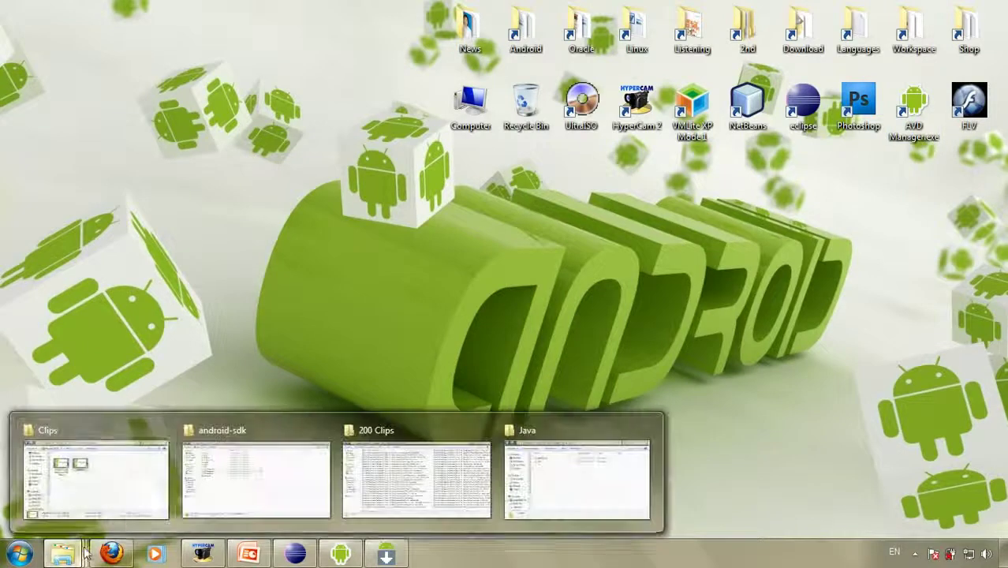
key(alt+Tab)
click(424, 221)
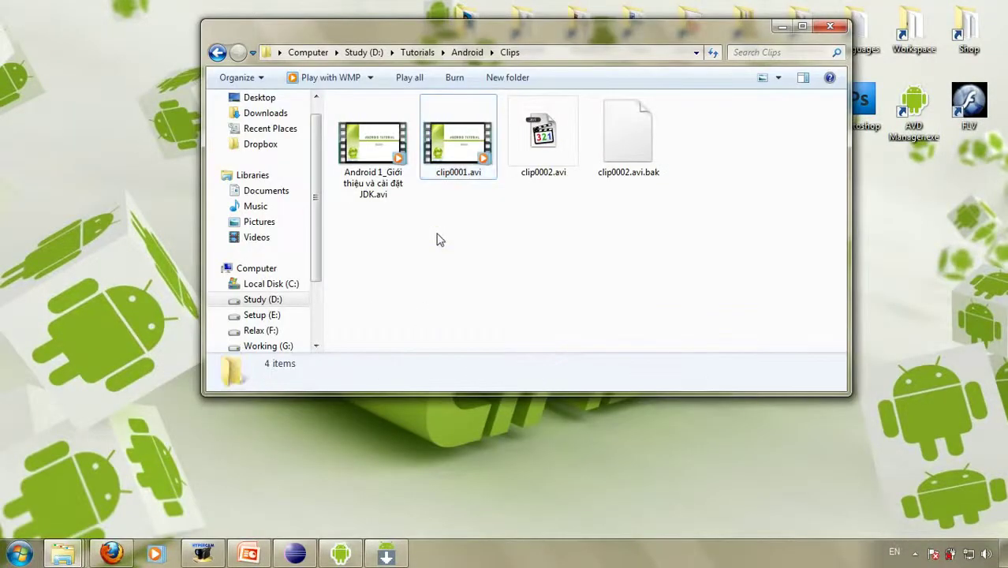
click(782, 27)
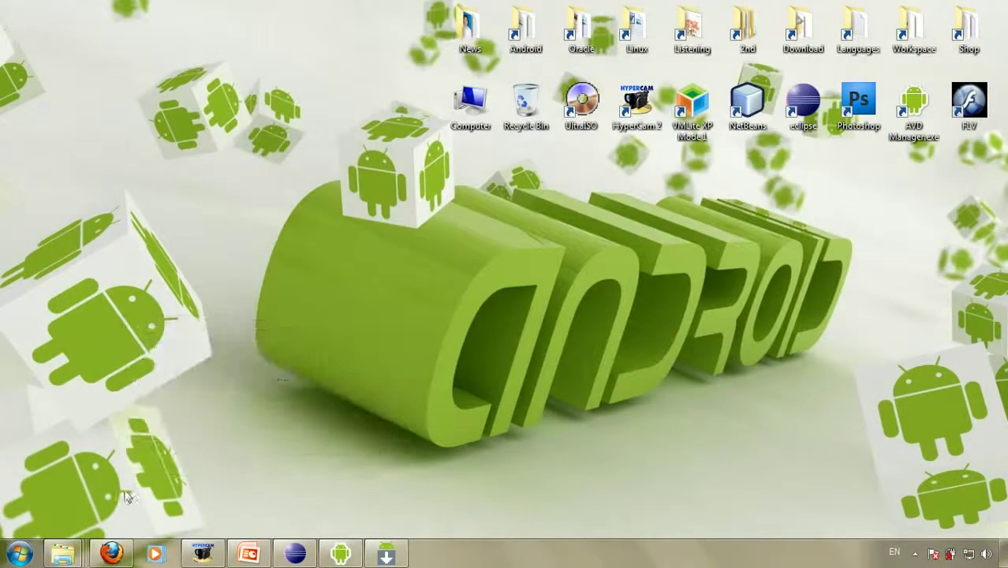
- Return to the android-sdk folder and launch AVD Manager.exe
mouse_move(63, 554)
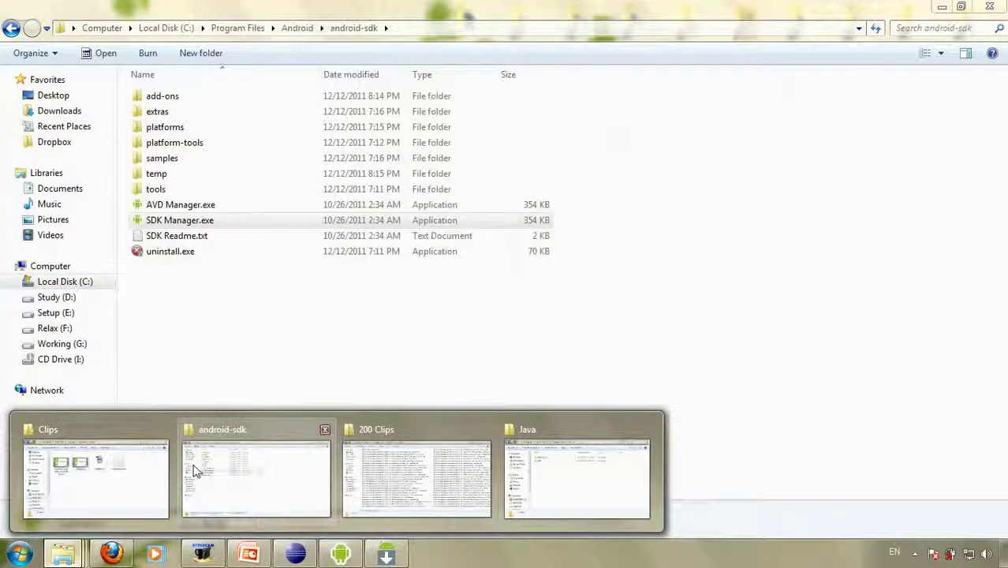
click(225, 473)
click(178, 206)
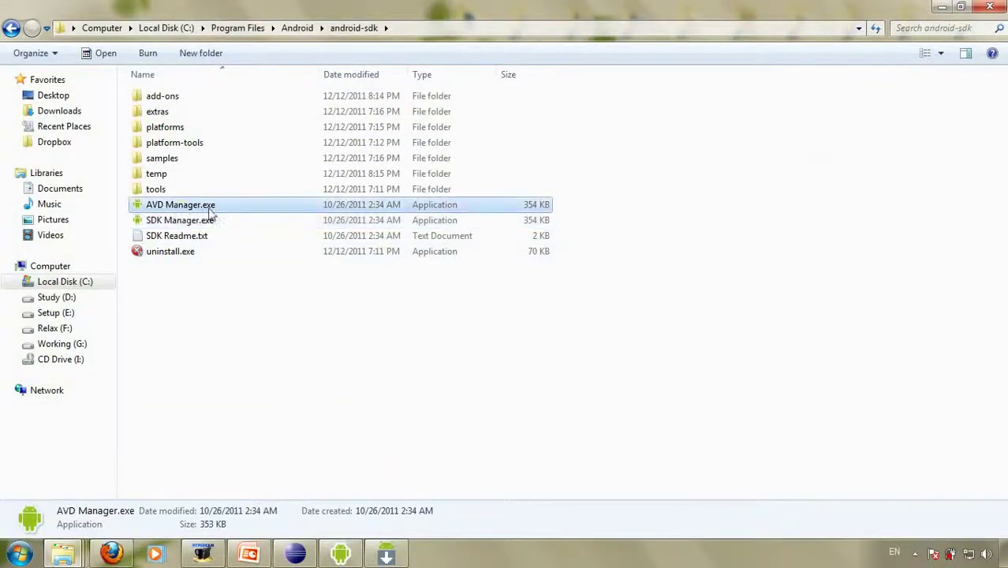
click(218, 302)
click(198, 210)
double_click(197, 209)
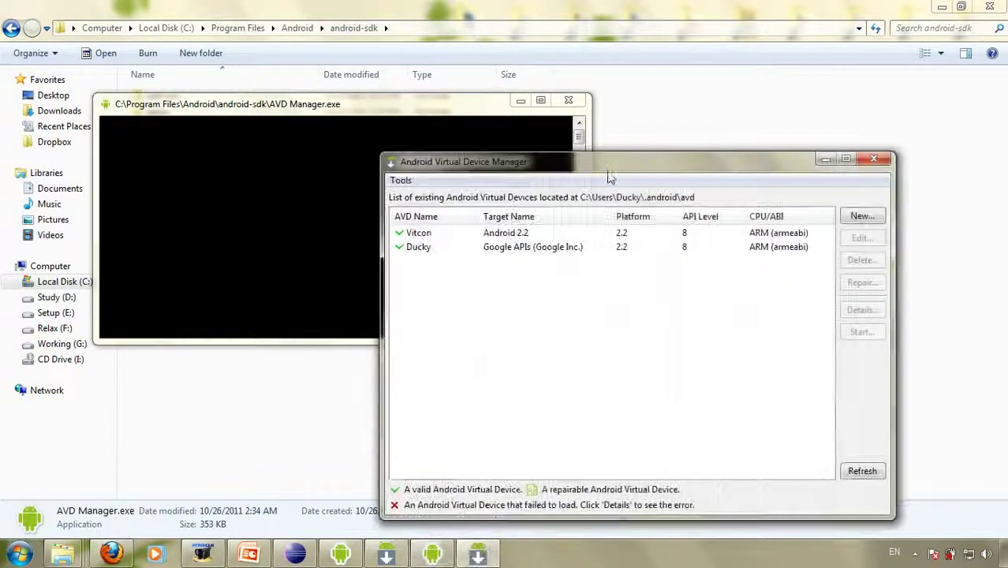
drag(612, 164, 529, 137)
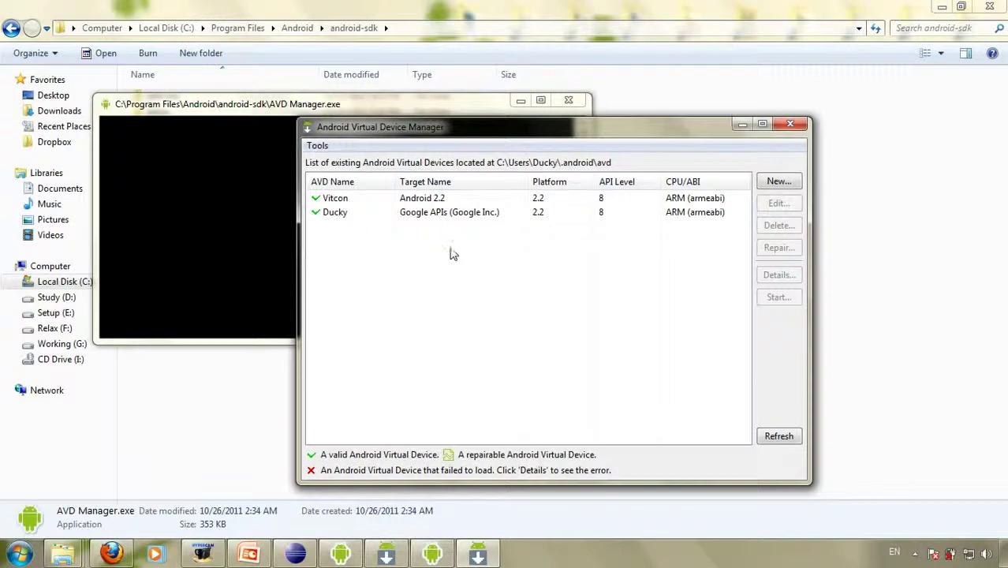
- View the details of the Vitcon virtual device and close them again
click(446, 200)
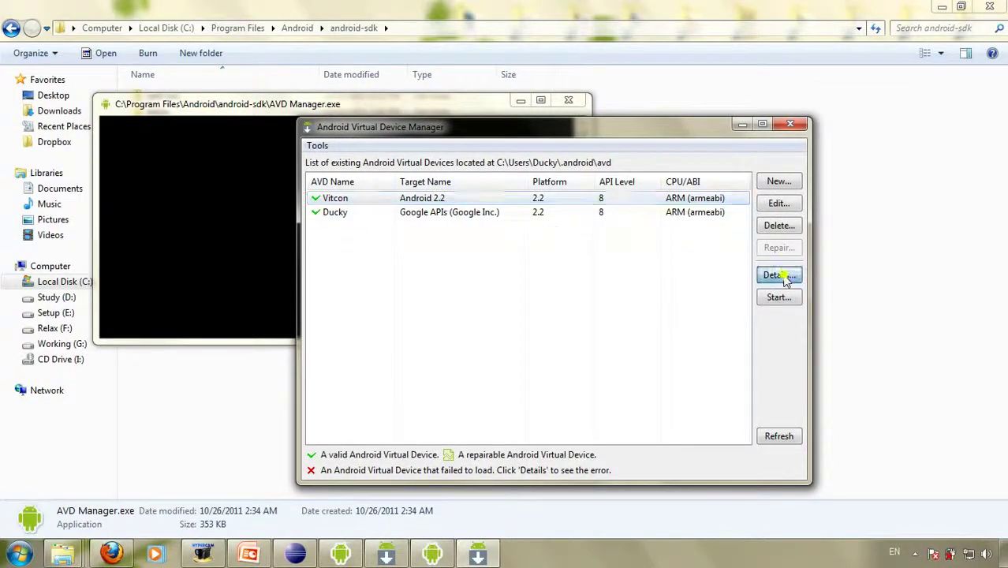
click(785, 278)
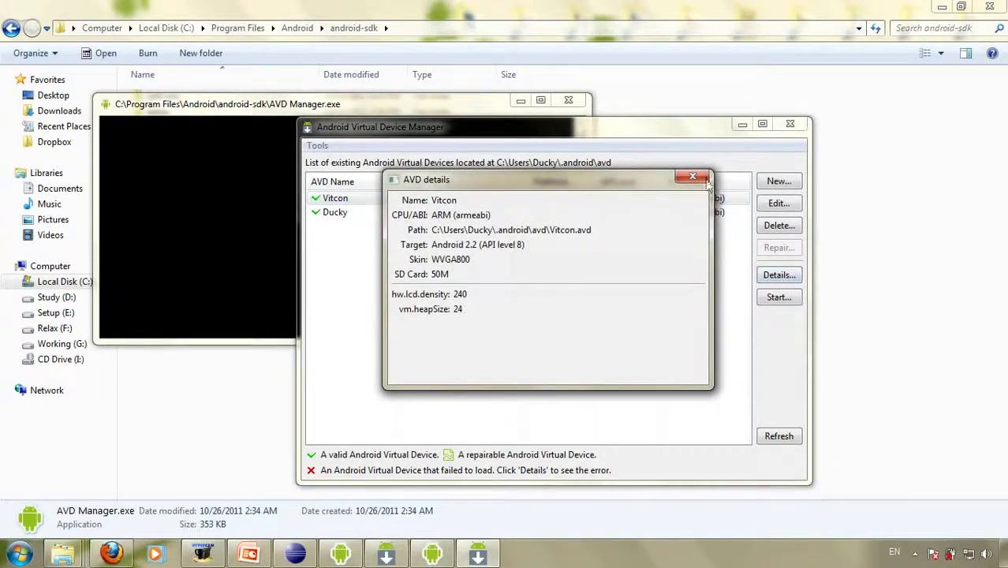
click(693, 177)
- Open the Vitcon virtual device for editing and review its name and the available target platforms
click(778, 204)
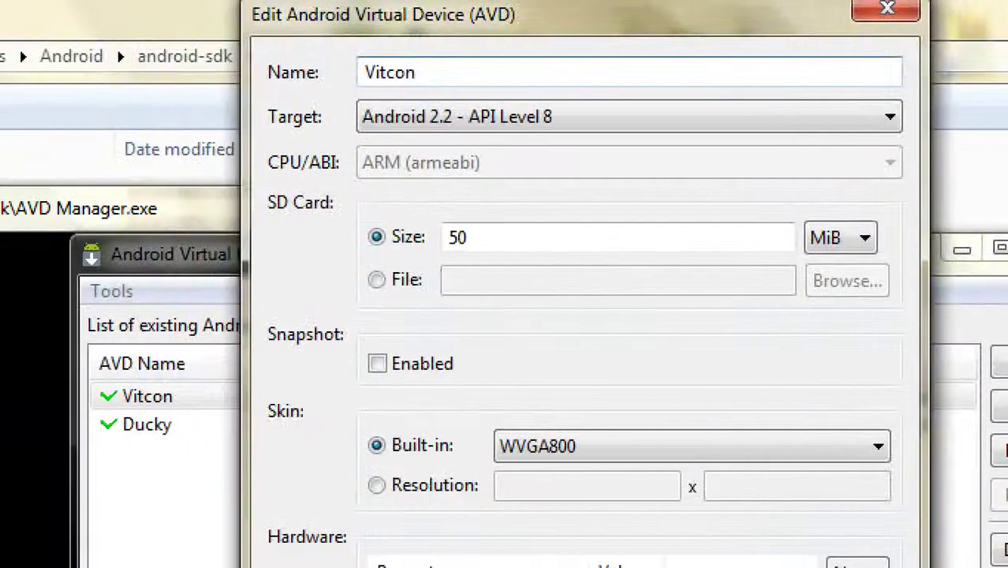
mouse_move(351, 75)
mouse_down()
mouse_move(441, 80)
mouse_move(352, 49)
mouse_up()
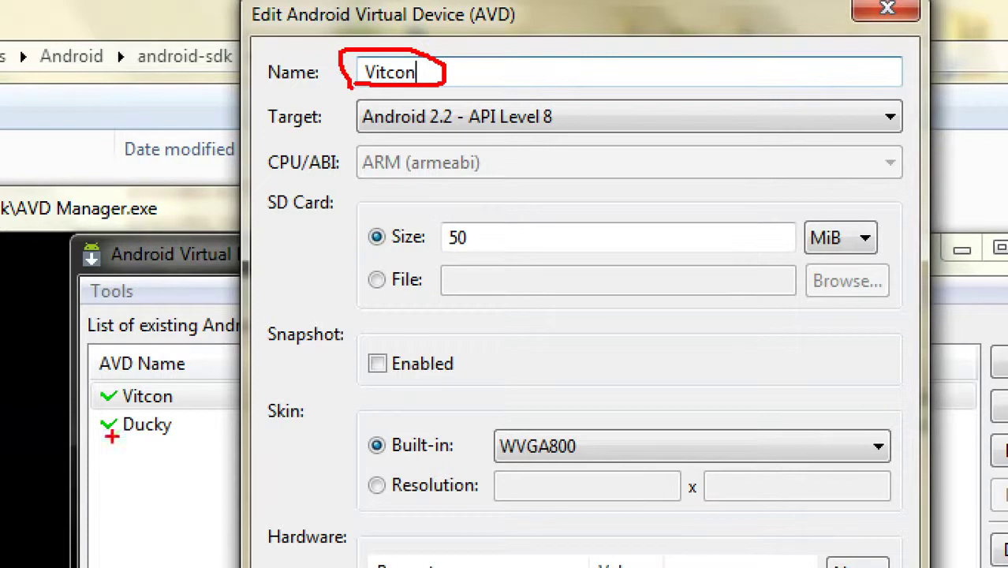
drag(110, 405, 180, 407)
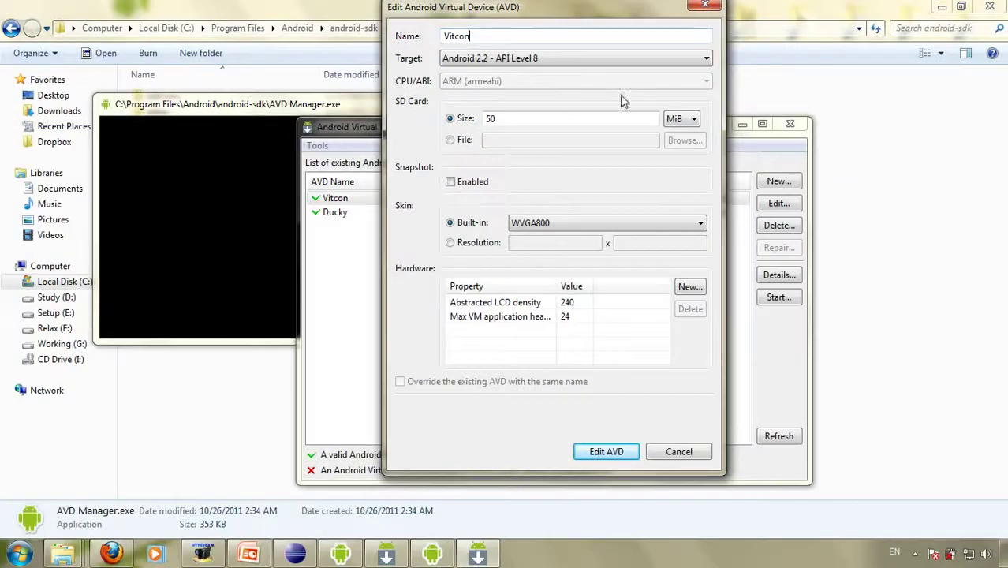
click(770, 126)
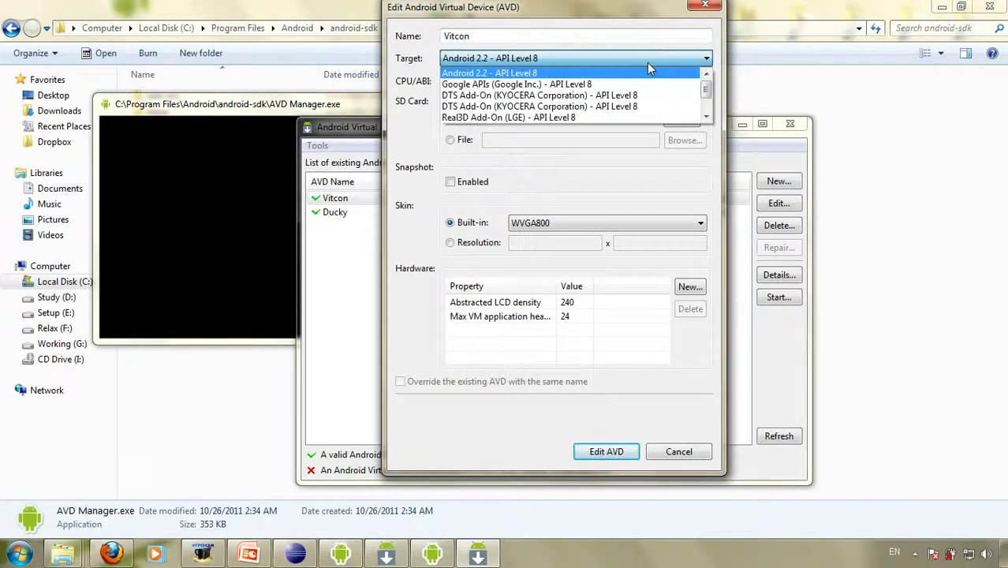
click(707, 103)
click(707, 79)
click(550, 60)
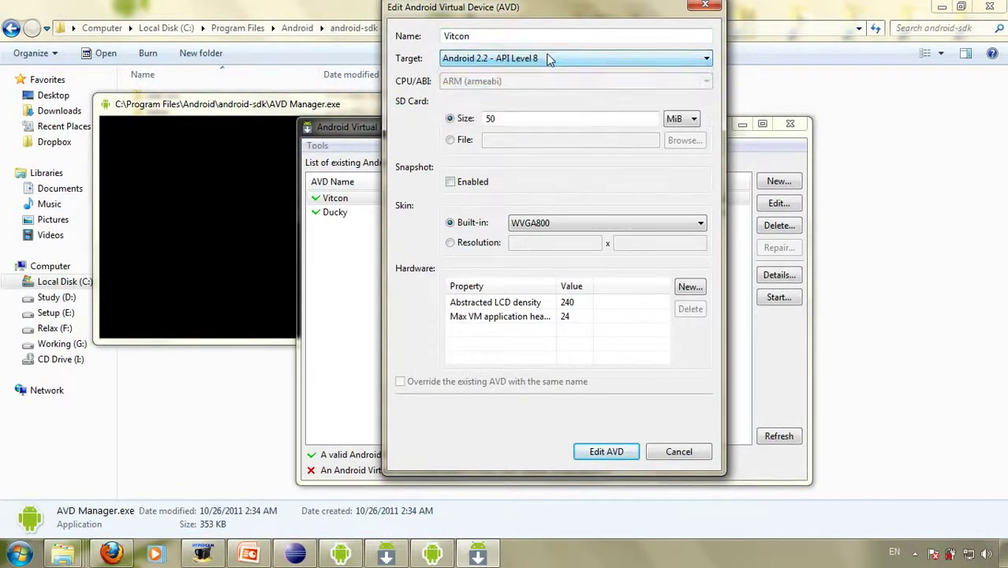
- Review the SD card size and unit settings of the Vitcon device, and leave its editor without saving
click(682, 118)
click(694, 119)
click(550, 119)
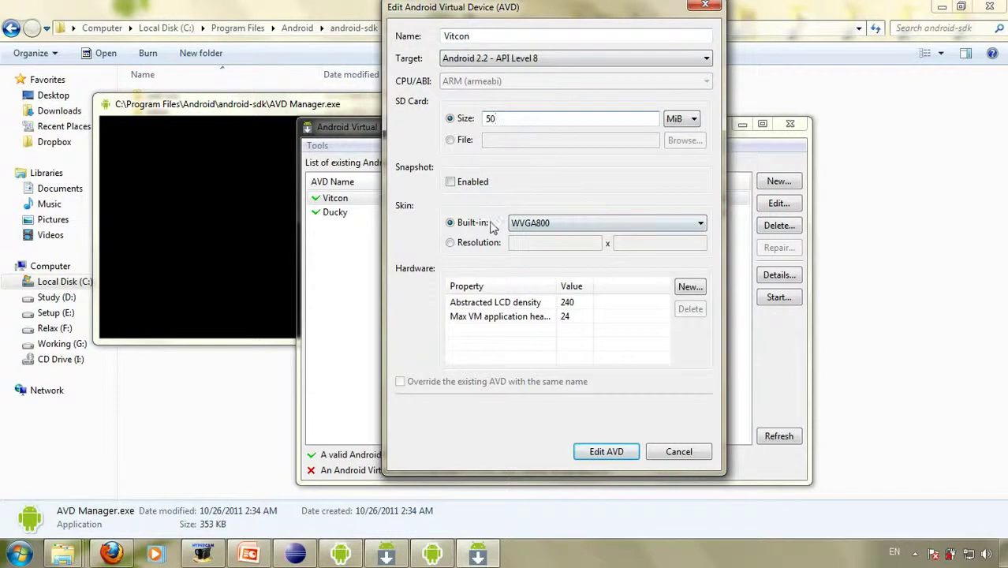
click(676, 452)
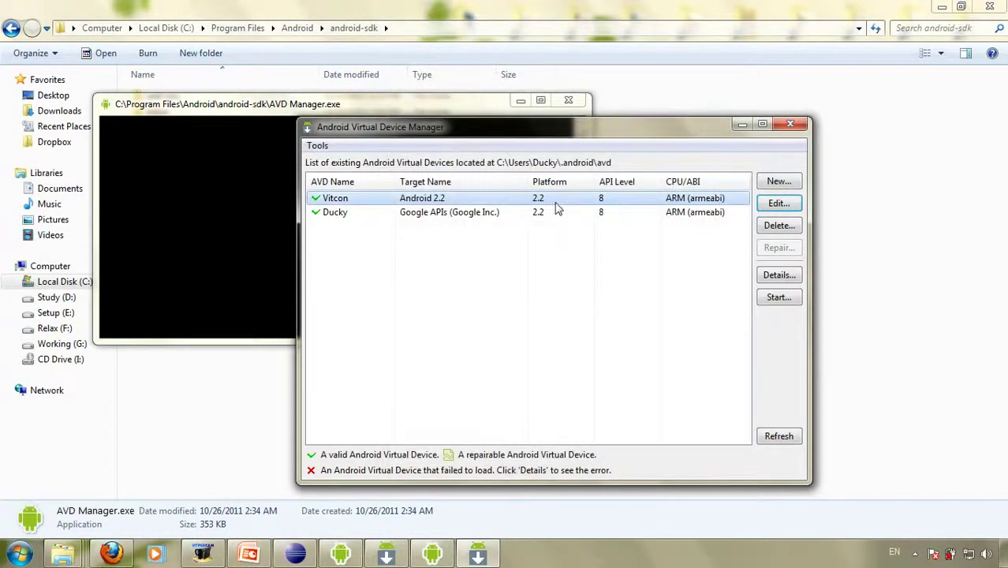
- Launch the Vitcon virtual device with its display scaled to real size and a screen size of 8 inches
click(538, 212)
click(647, 198)
click(778, 297)
drag(556, 143, 505, 143)
click(426, 204)
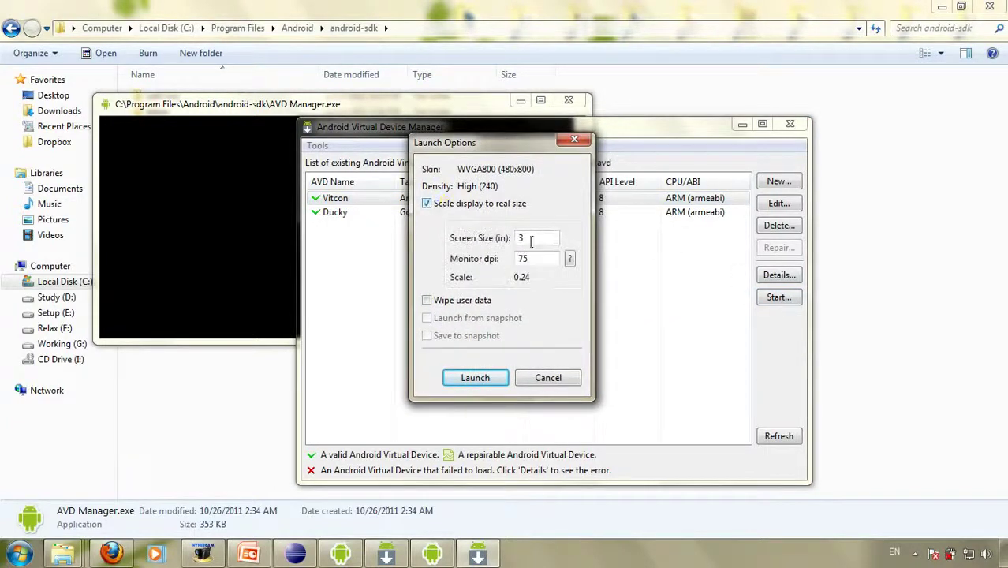
drag(529, 239, 508, 246)
text(8)
click(498, 378)
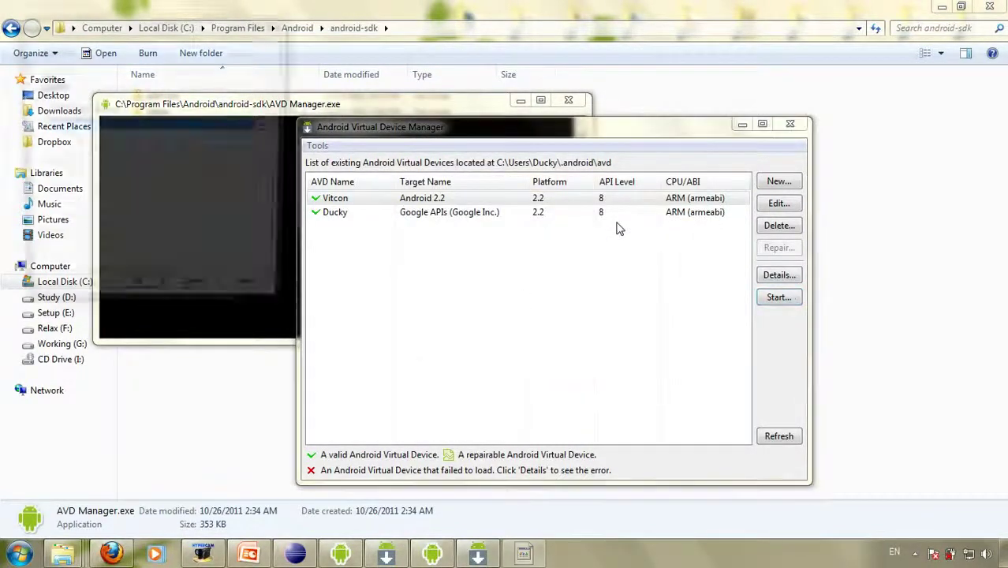
click(139, 296)
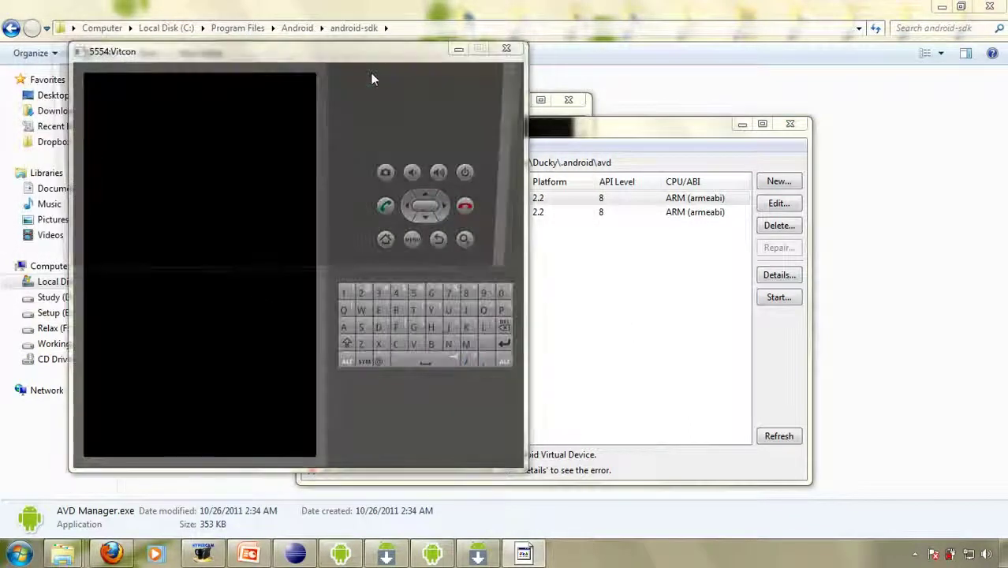
drag(371, 58, 426, 82)
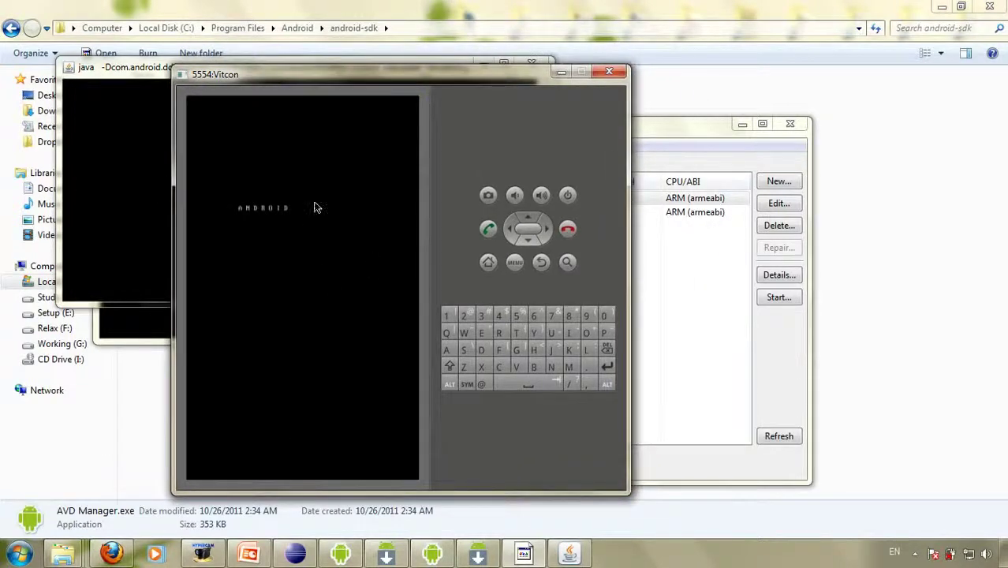
- Switch to Eclipse, check the SDK location in the Android preferences, and close the preferences without changes
click(703, 130)
click(295, 554)
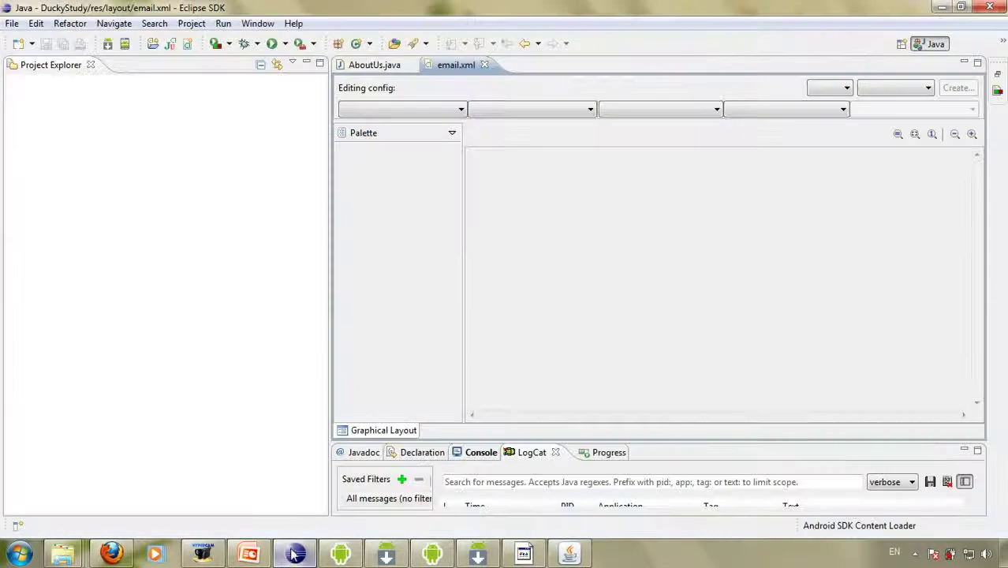
click(258, 24)
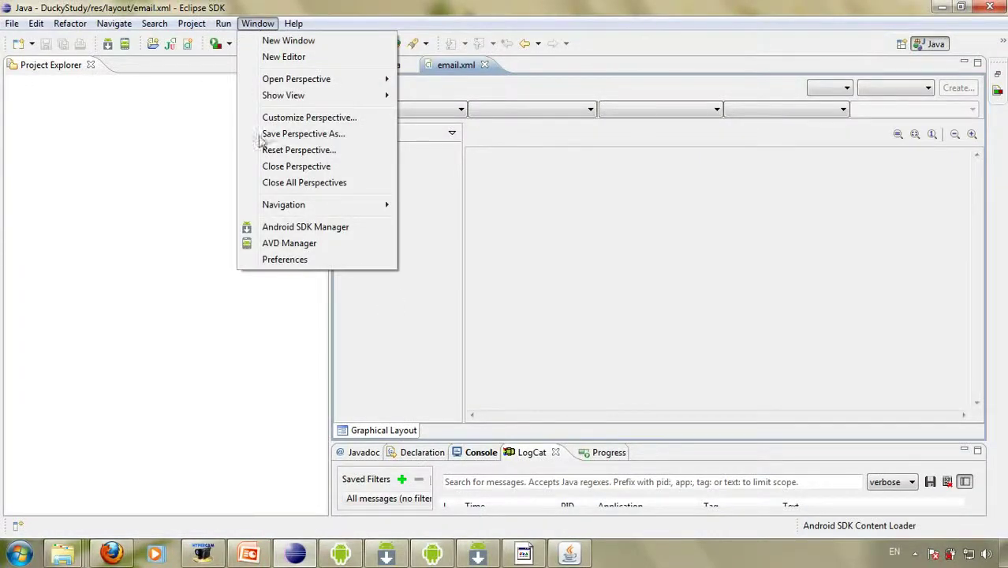
click(292, 260)
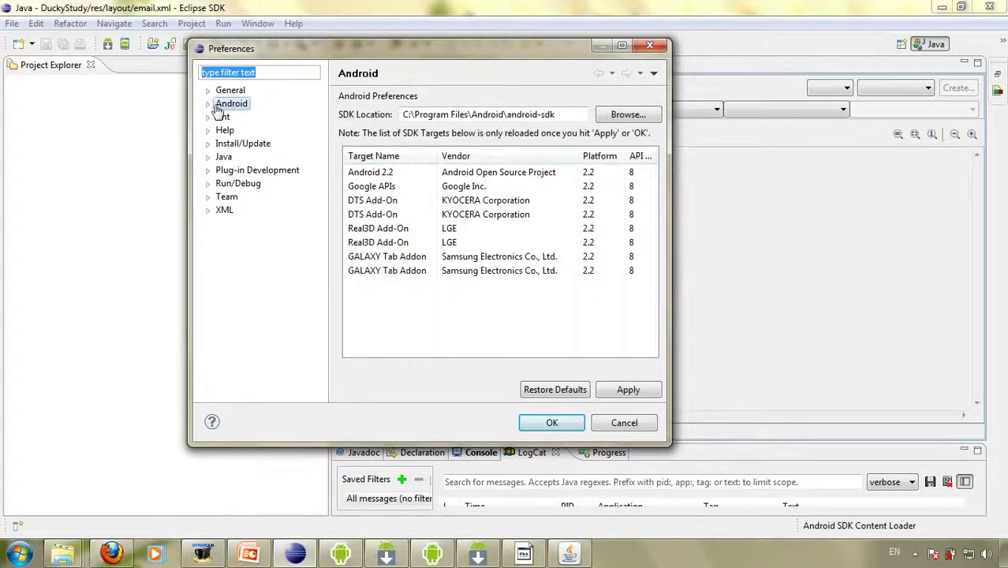
click(224, 106)
click(209, 105)
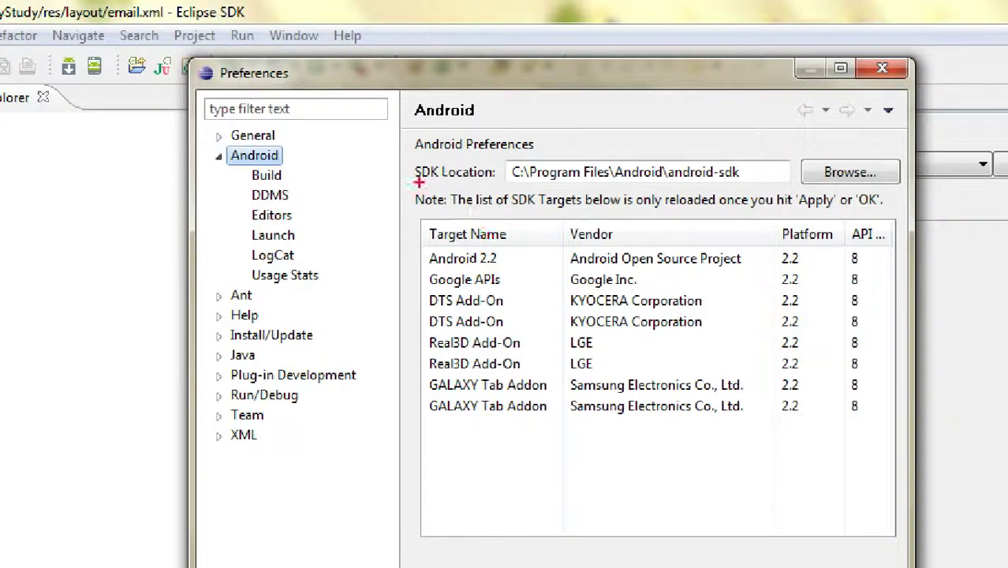
drag(418, 182, 745, 183)
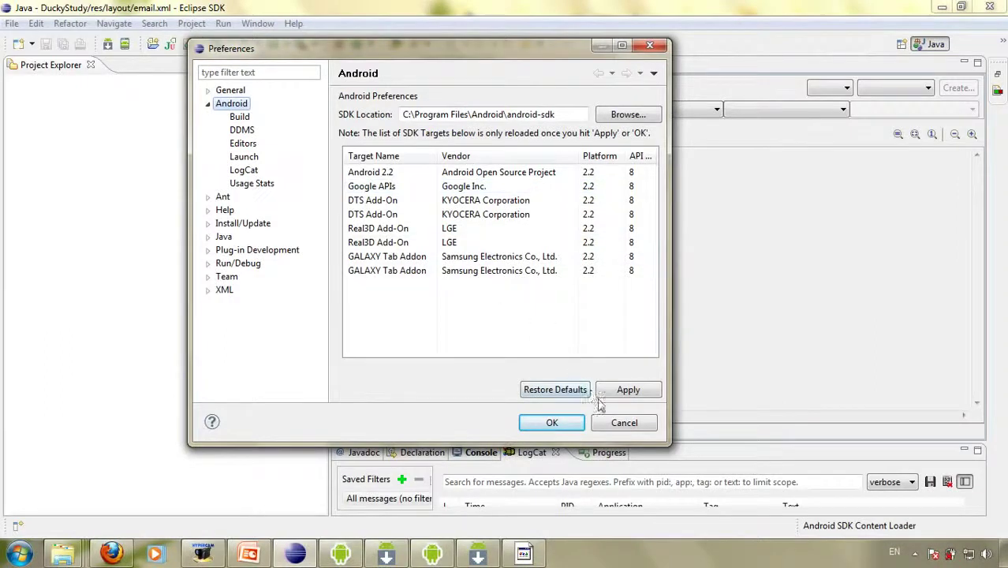
click(615, 424)
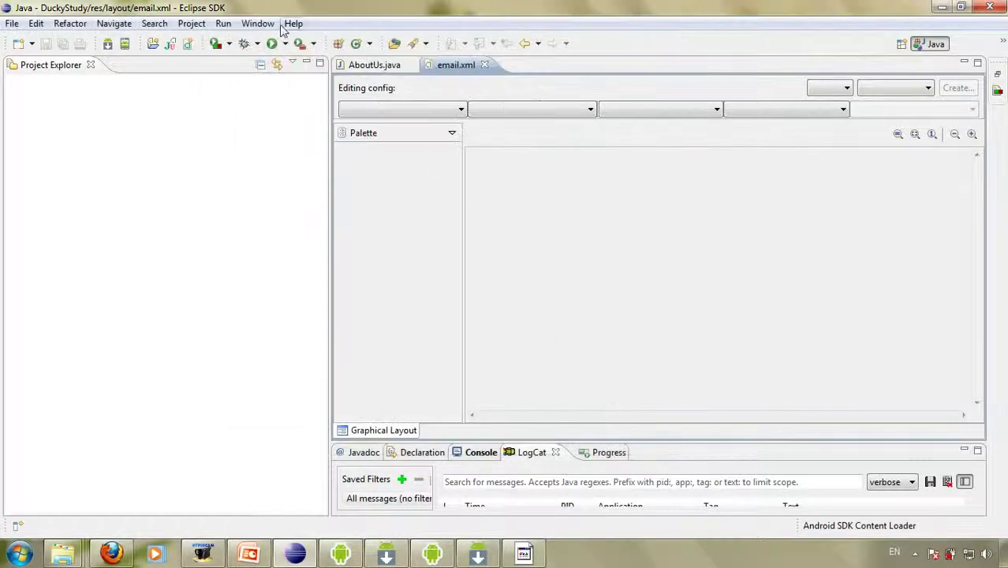
- Open the Android SDK Manager from within Eclipse
click(260, 24)
click(295, 228)
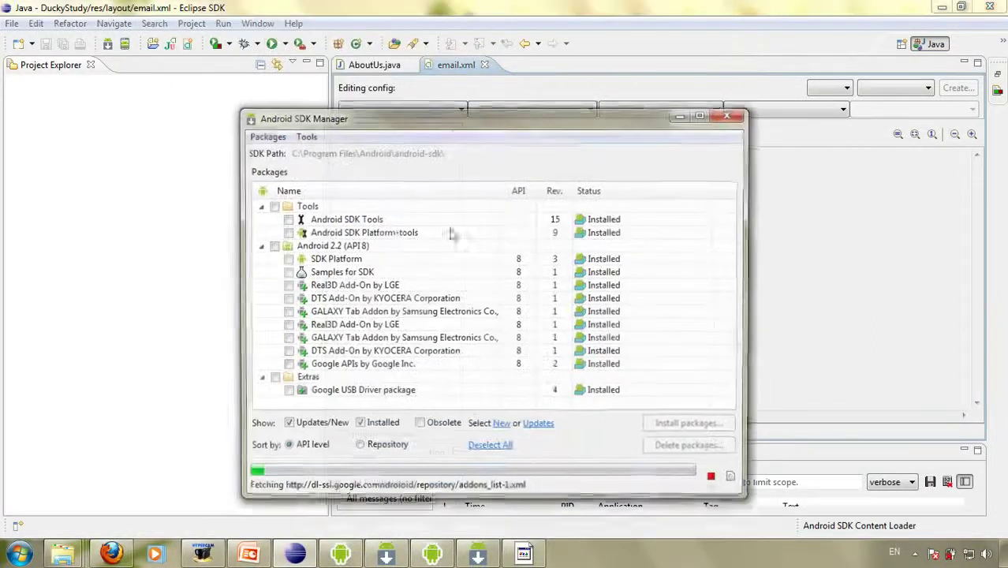
- Close the SDK Manager, check the list of virtual devices in the AVD Manager from within Eclipse, and close it
click(729, 114)
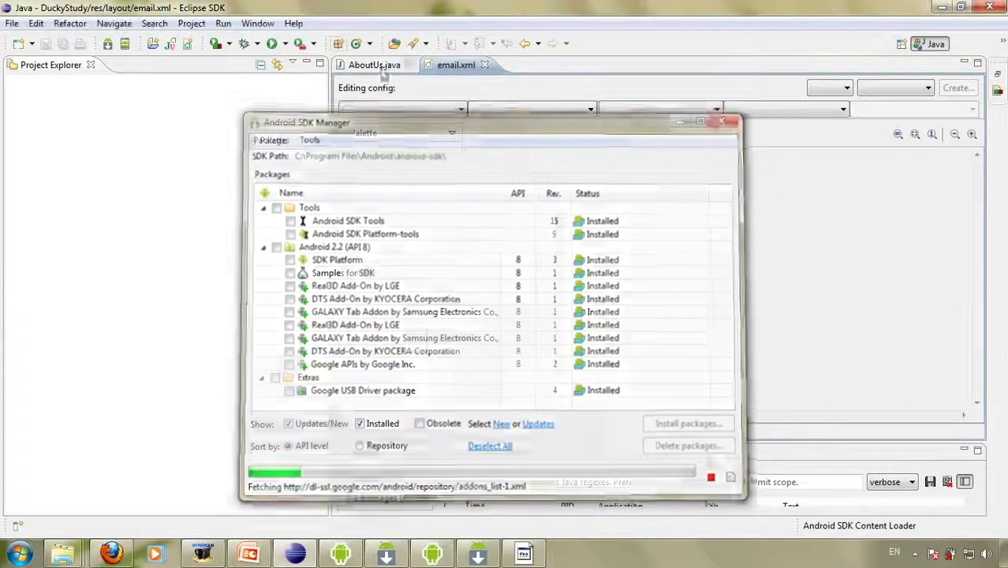
click(258, 24)
click(289, 243)
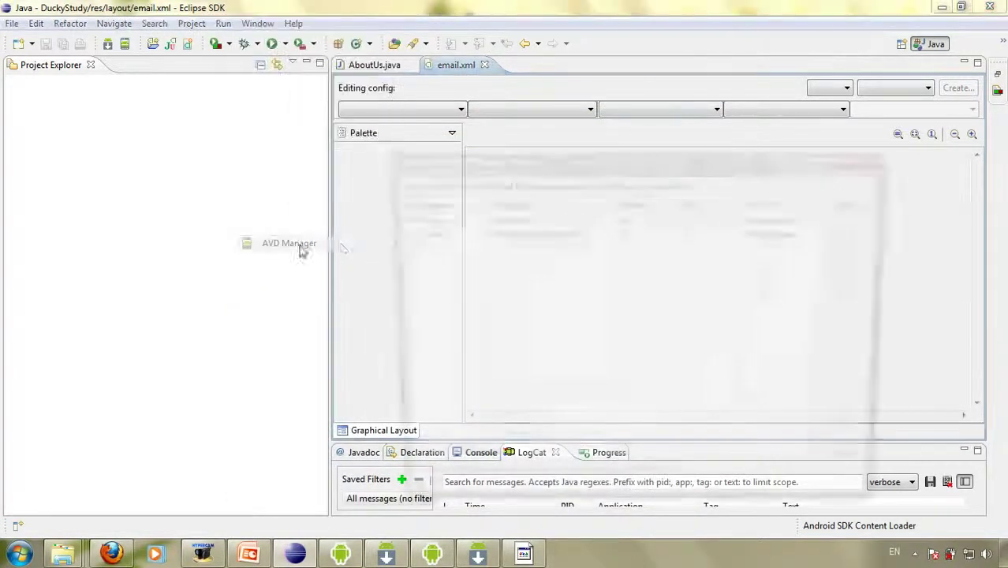
click(633, 222)
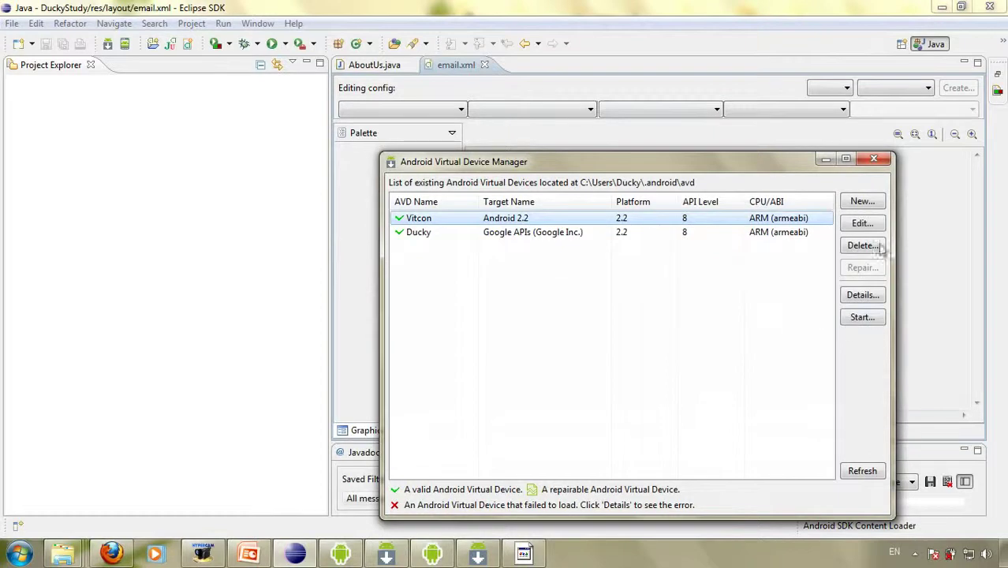
click(872, 159)
- Switch to the running Vitcon emulator, unlock its screen, and open the app launcher
click(522, 554)
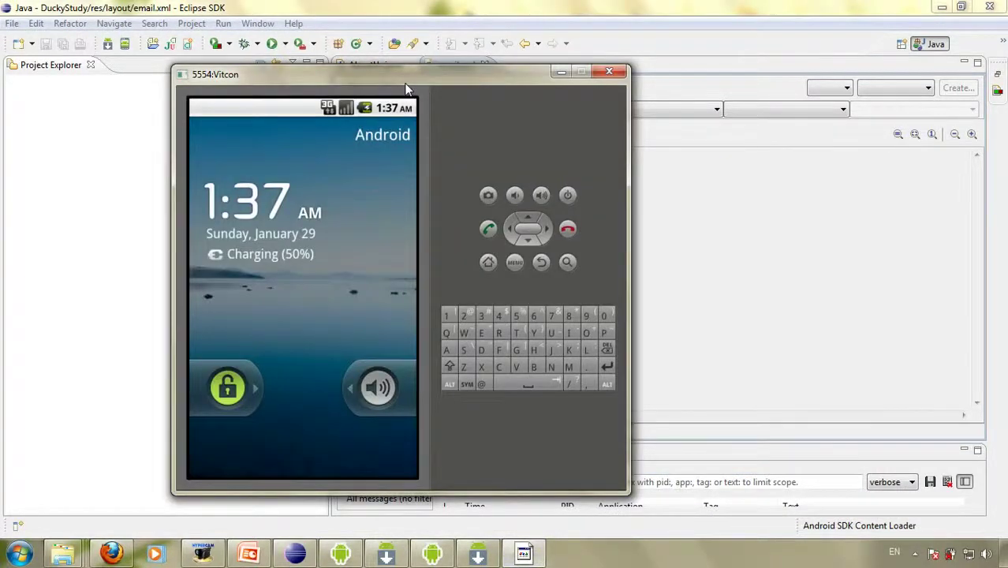
drag(246, 384, 388, 385)
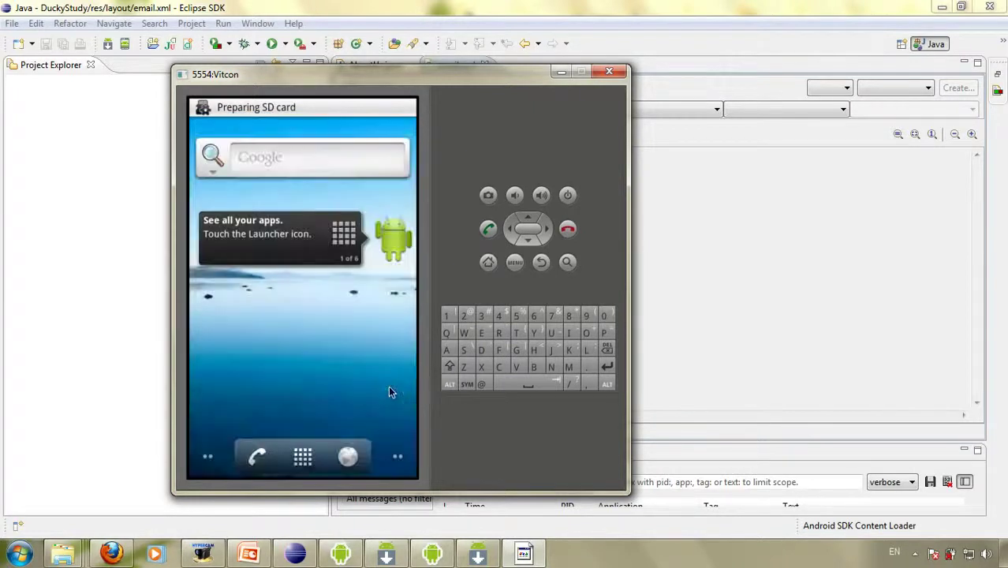
click(308, 455)
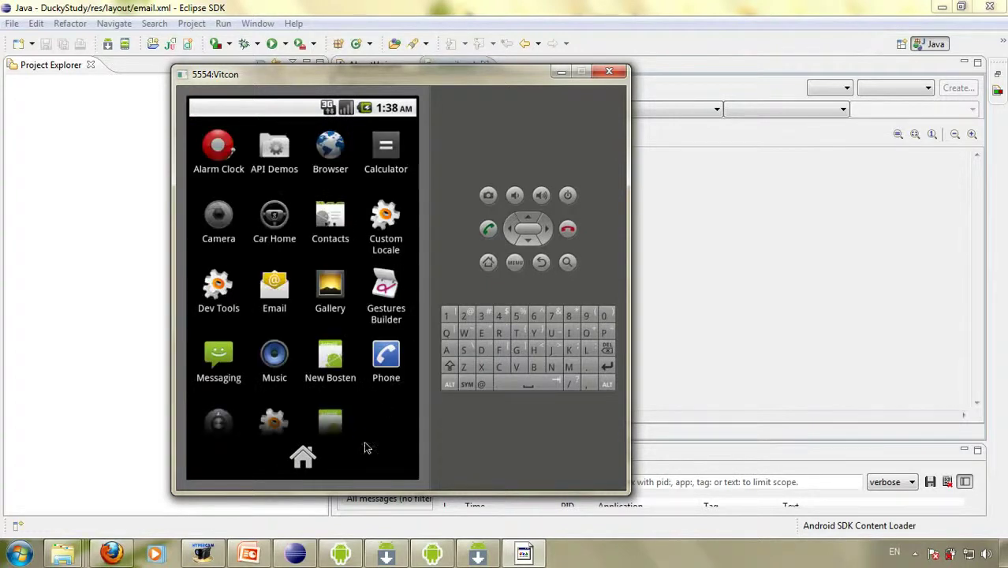
- Browse the installed apps in the emulator's app launcher down to the end of the list and back to Alarm Clock
key(Down)
key(Down)
key(Down)
key(Down)
key(Down)
key(Up)
key(Up)
key(Up)
key(Up)
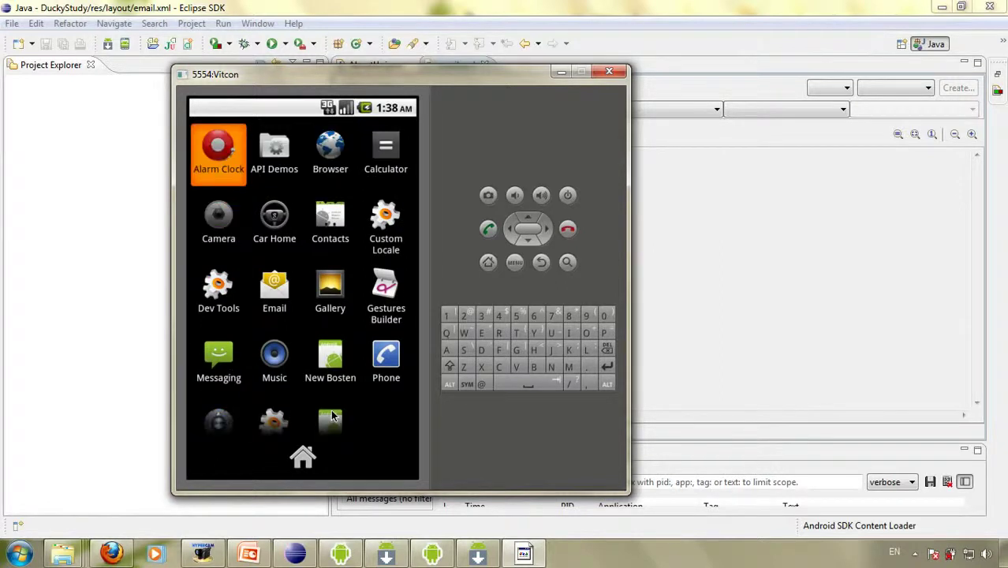
- Minimize the emulator, Eclipse, the AVD Manager and its console window, and refresh the desktop
click(559, 75)
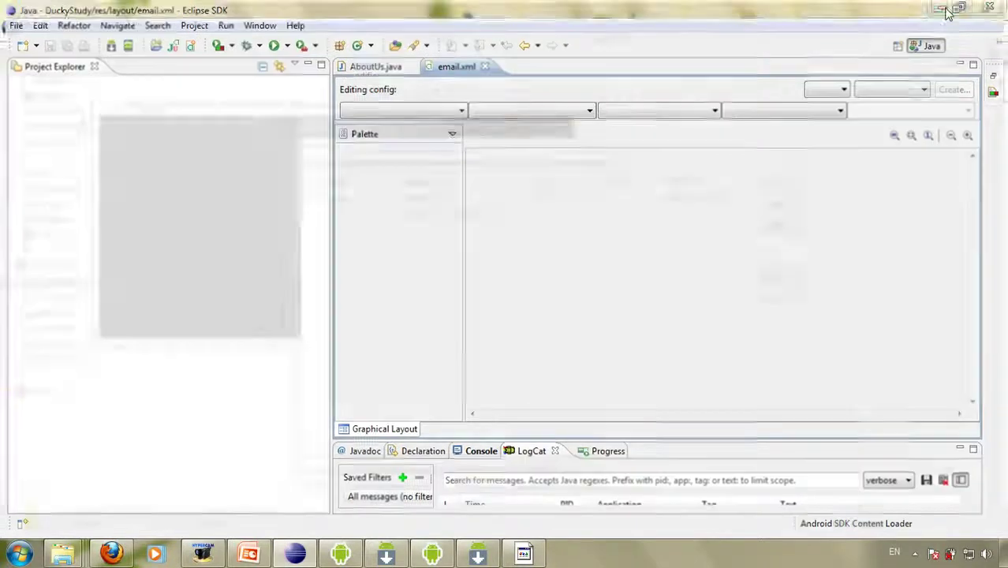
click(943, 7)
click(943, 8)
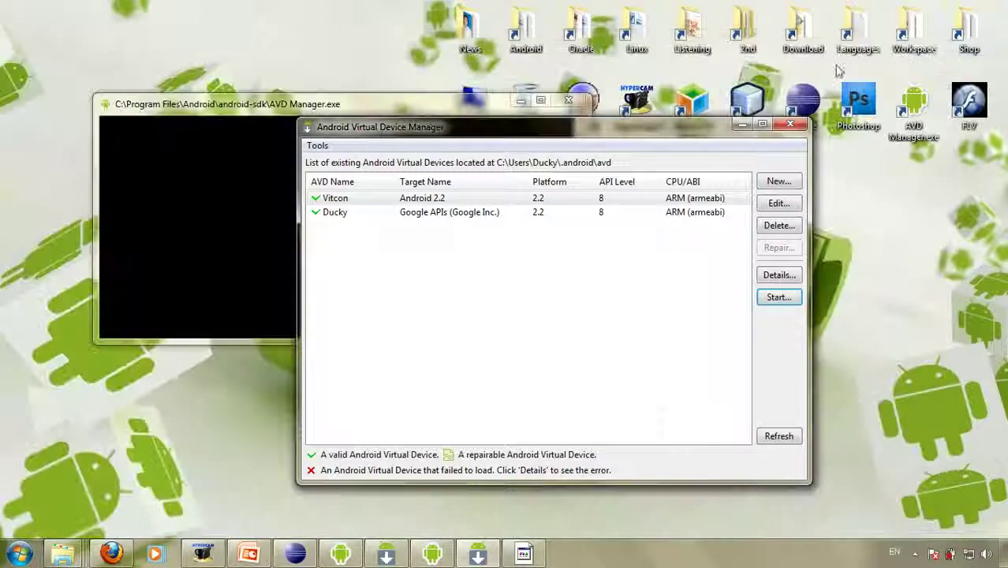
click(742, 126)
click(521, 101)
right_click(419, 235)
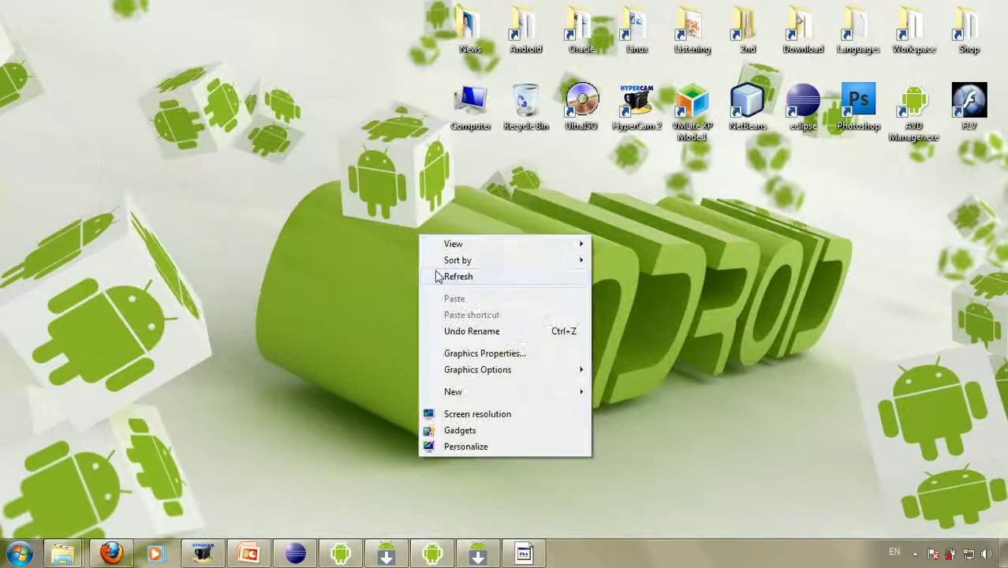
click(458, 276)
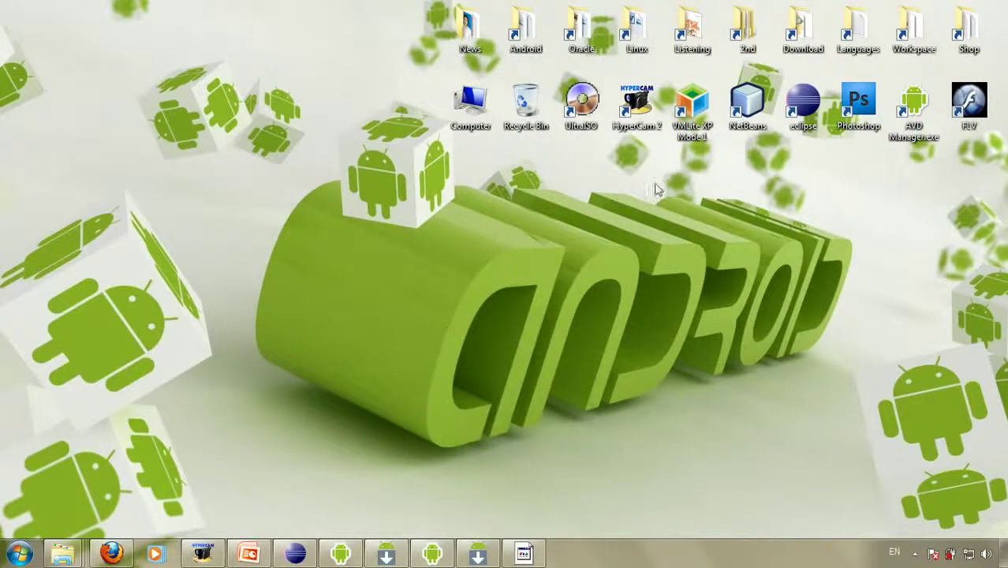
click(802, 107)
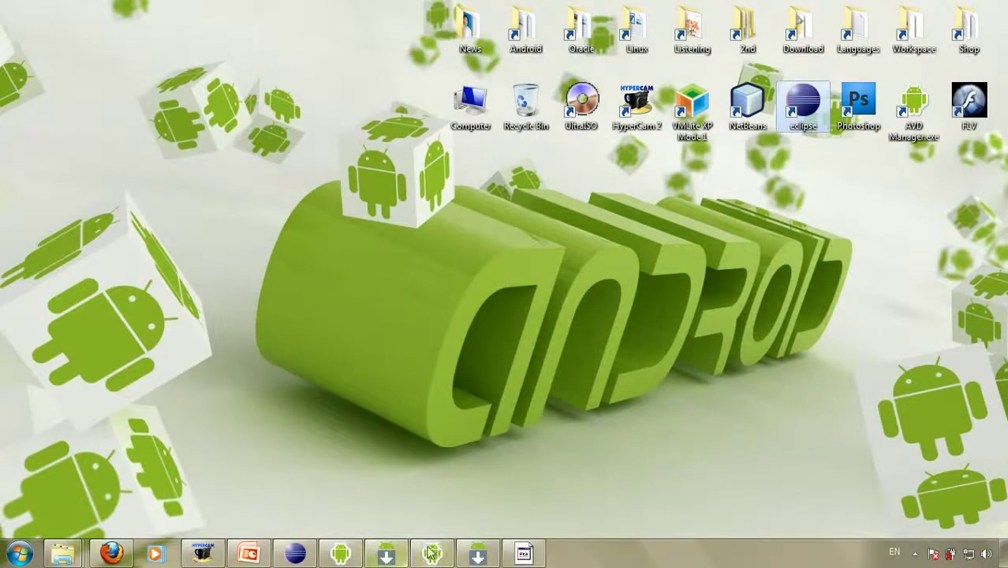
right_click(394, 257)
click(447, 302)
click(478, 556)
click(478, 556)
click(516, 556)
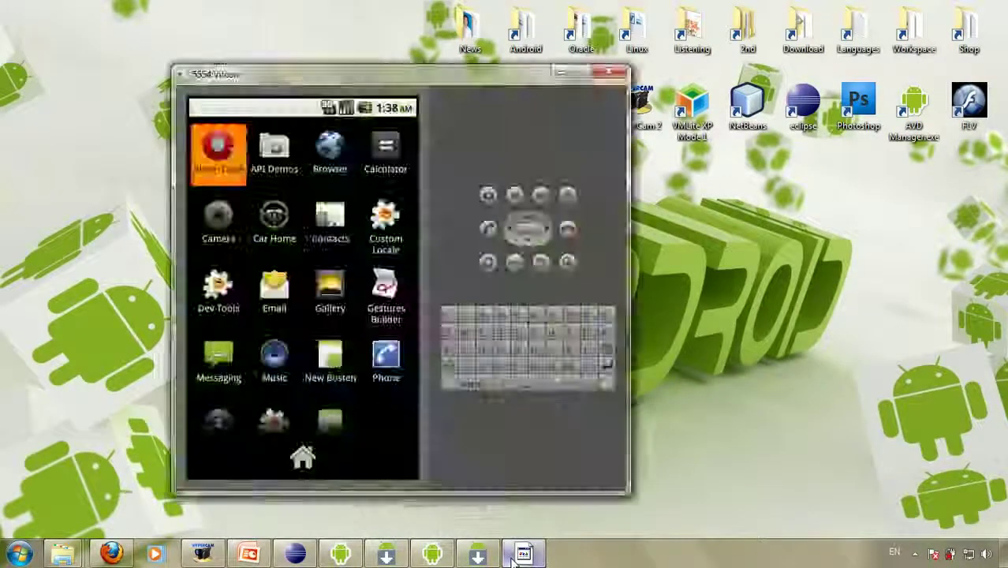
click(514, 556)
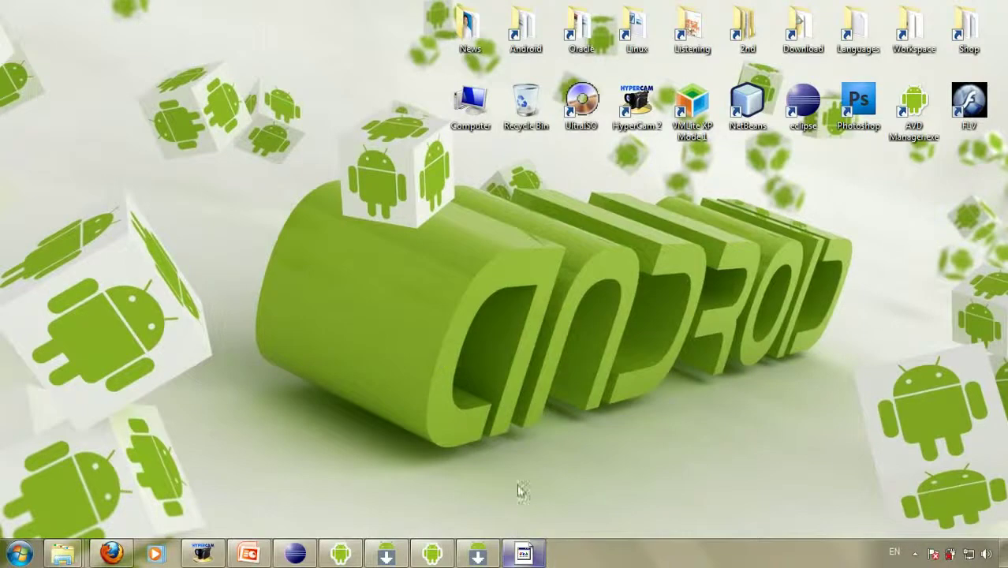
right_click(383, 207)
click(429, 243)
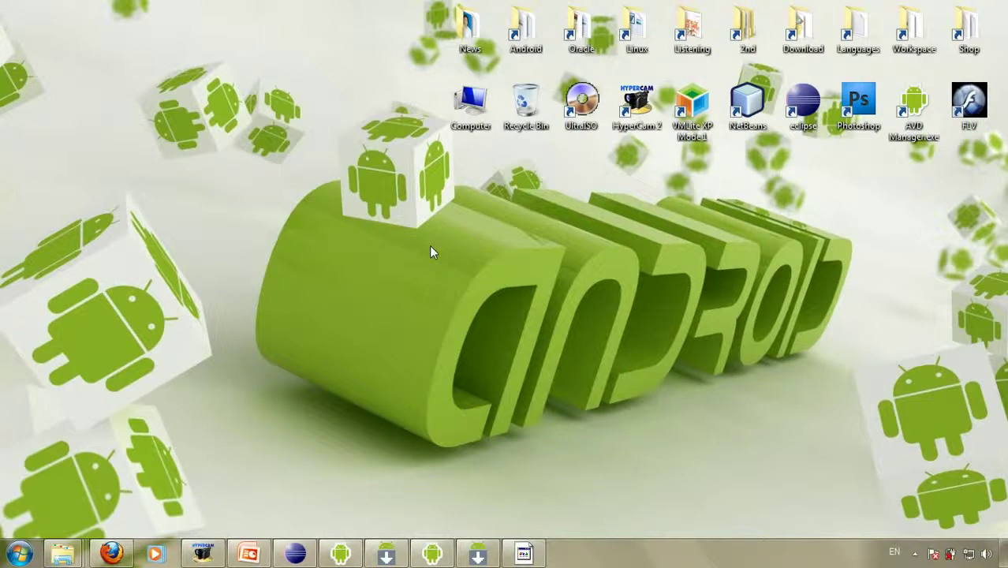
click(477, 552)
click(477, 552)
drag(256, 177, 852, 456)
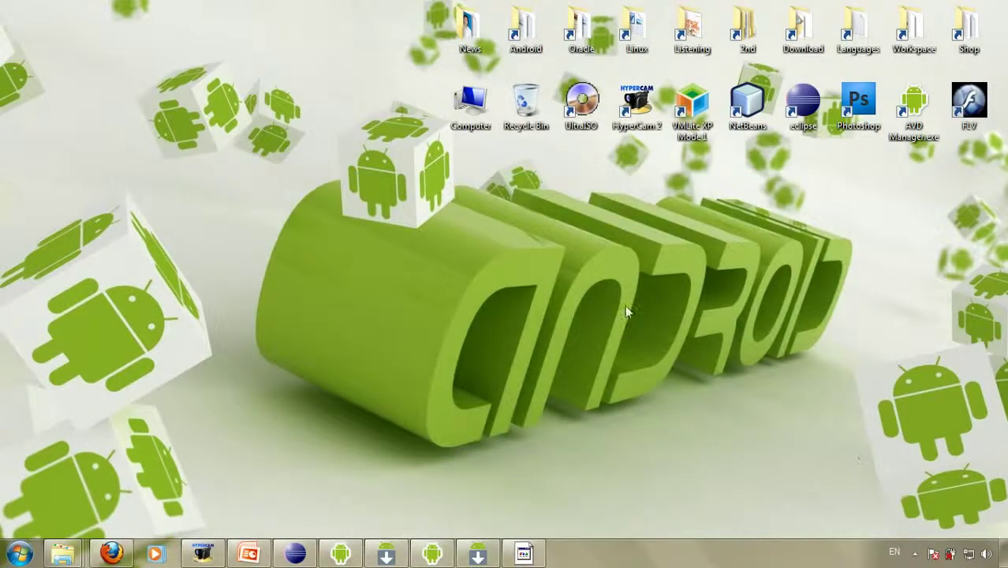